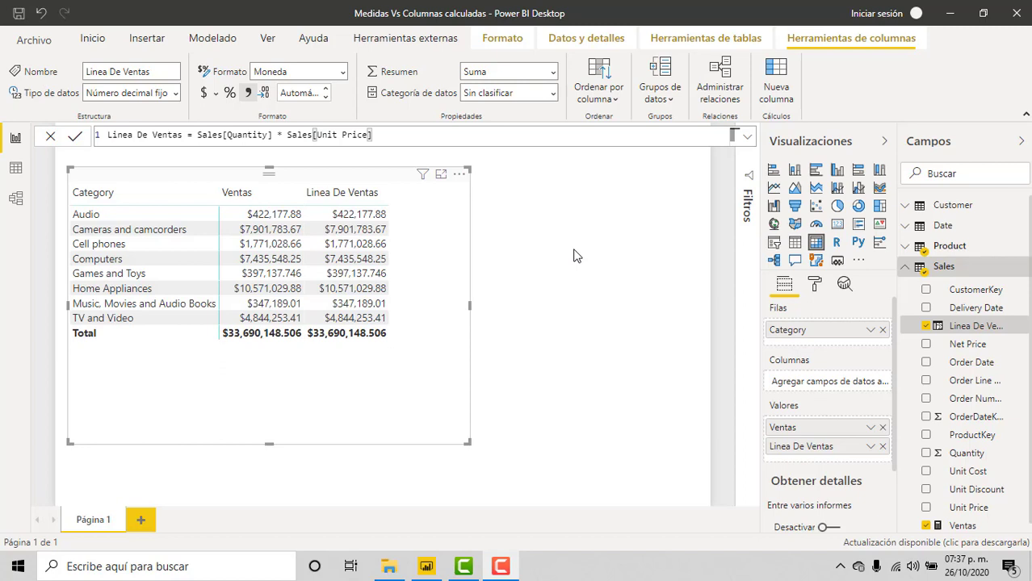
Compare the DAX formulas of the Ventas measure and the Linea De Ventas calculated column in the Sales table
left_click(960, 527)
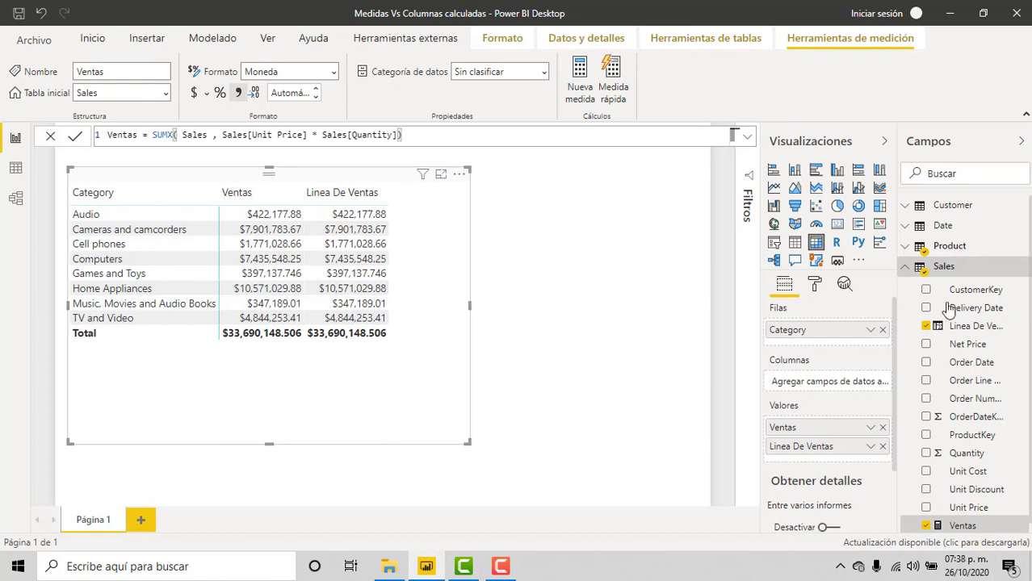
left_click(969, 327)
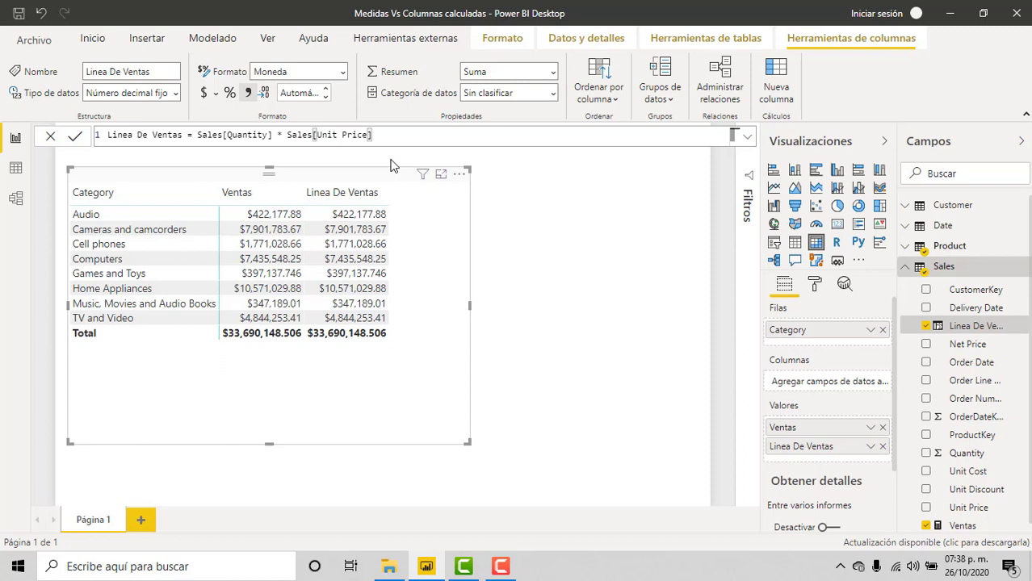
left_click(968, 526)
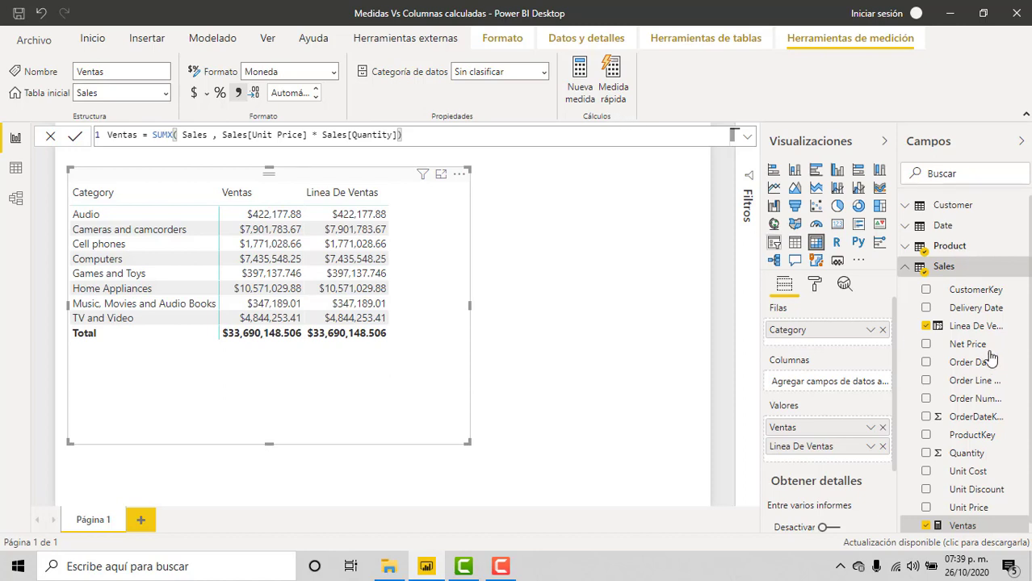
Copy the Ventas measure's SUMX formula and paste it as the definition of a new calculated column in the Sales table
left_click_drag(412, 134, 73, 135)
key("ctrl+c")
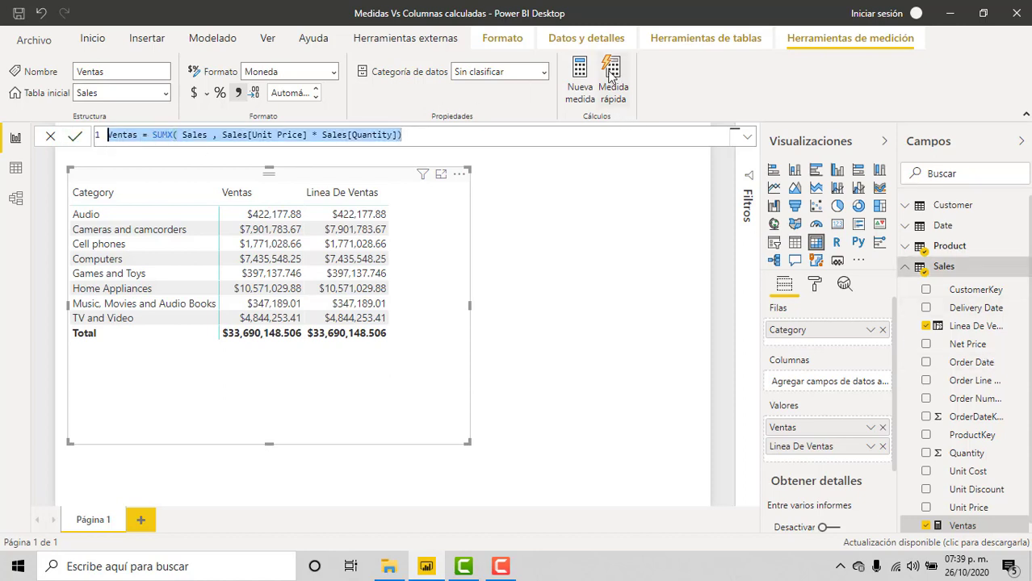
left_click(1019, 267)
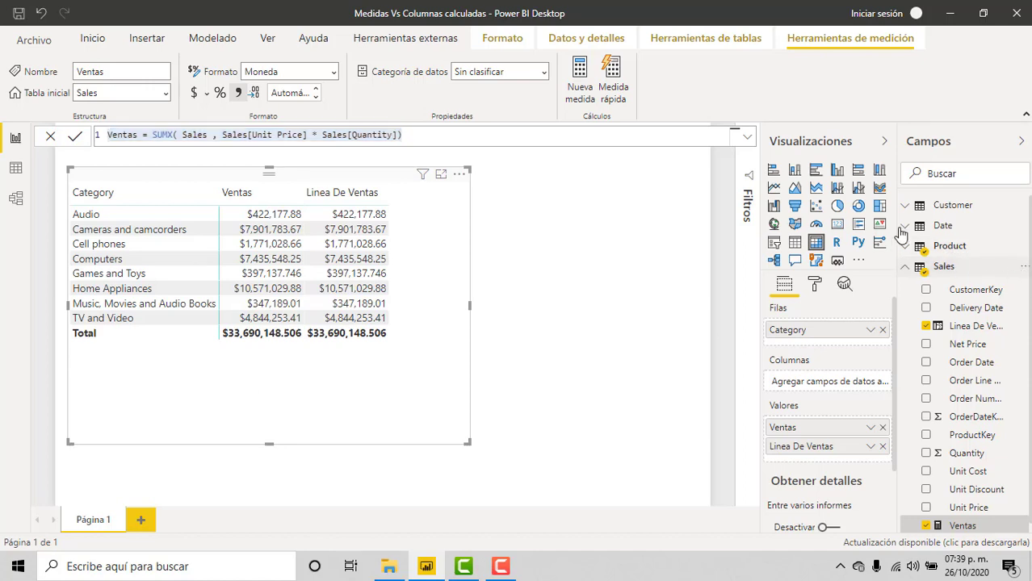
left_click(921, 35)
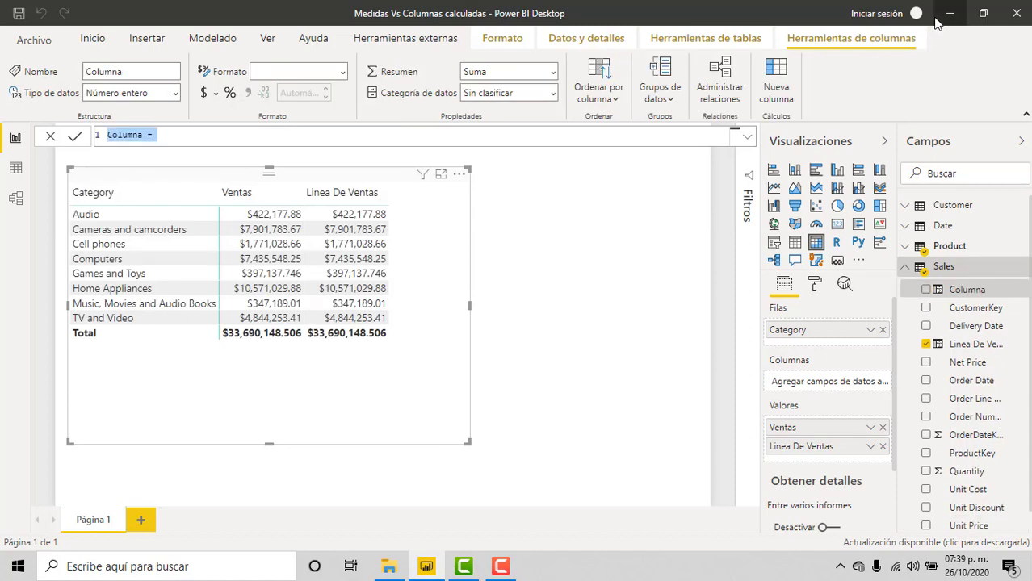
left_click(746, 139)
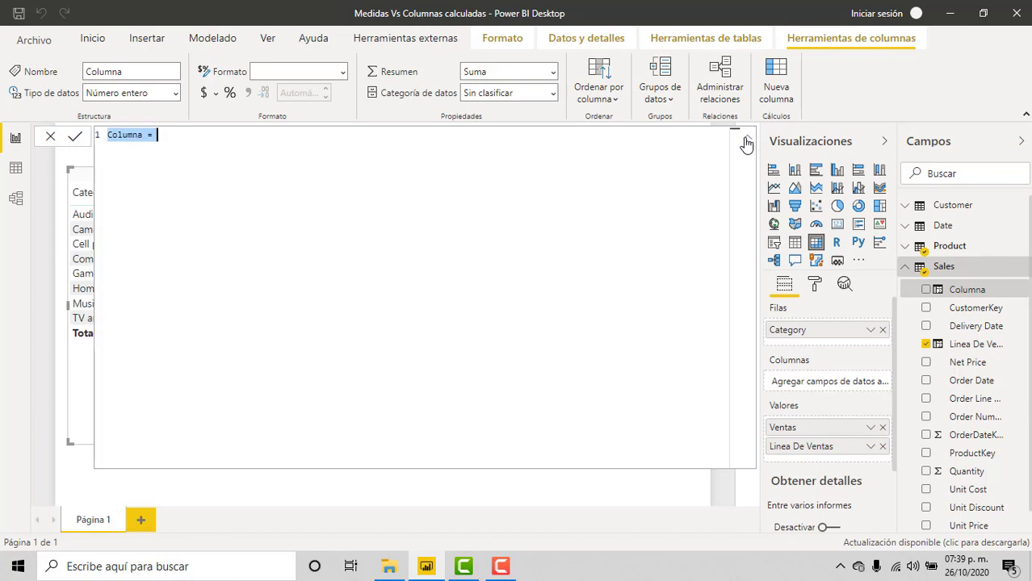
key("ctrl+v")
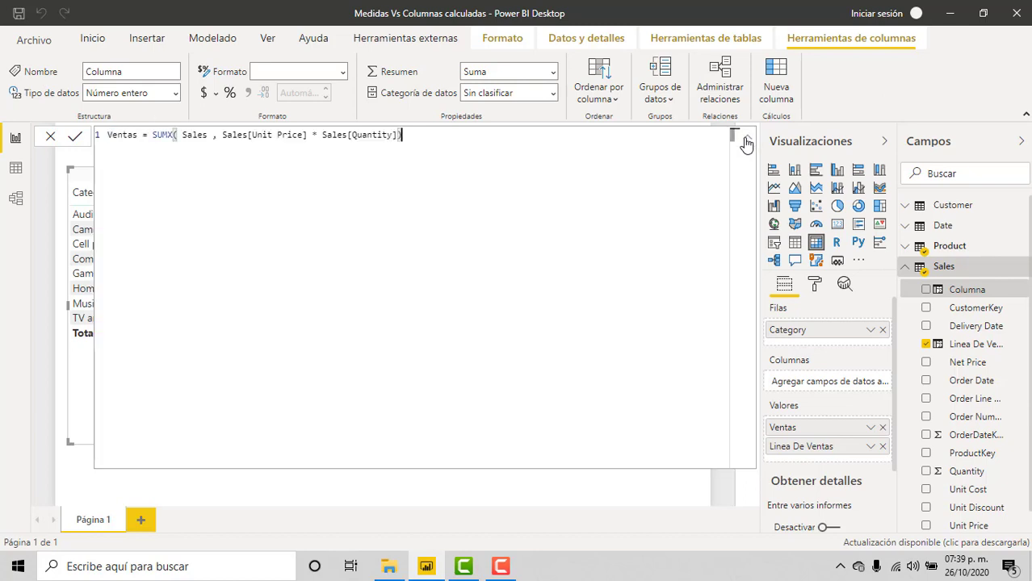
left_click(139, 135)
left_click(466, 217)
key("BackSpace")
key("BackSpace")
key("BackSpace")
key("BackSpace")
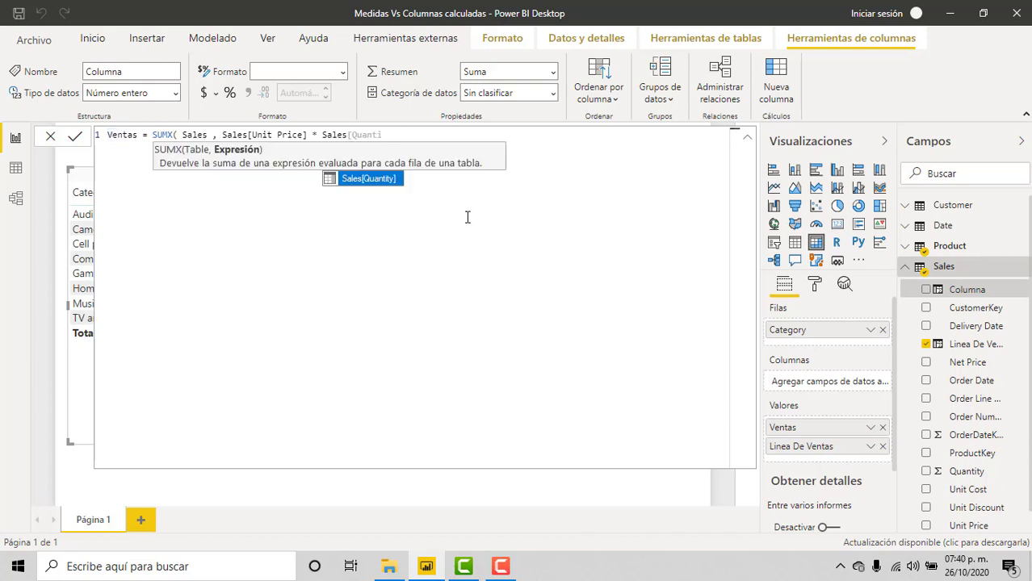
key("Tab")
type(")")
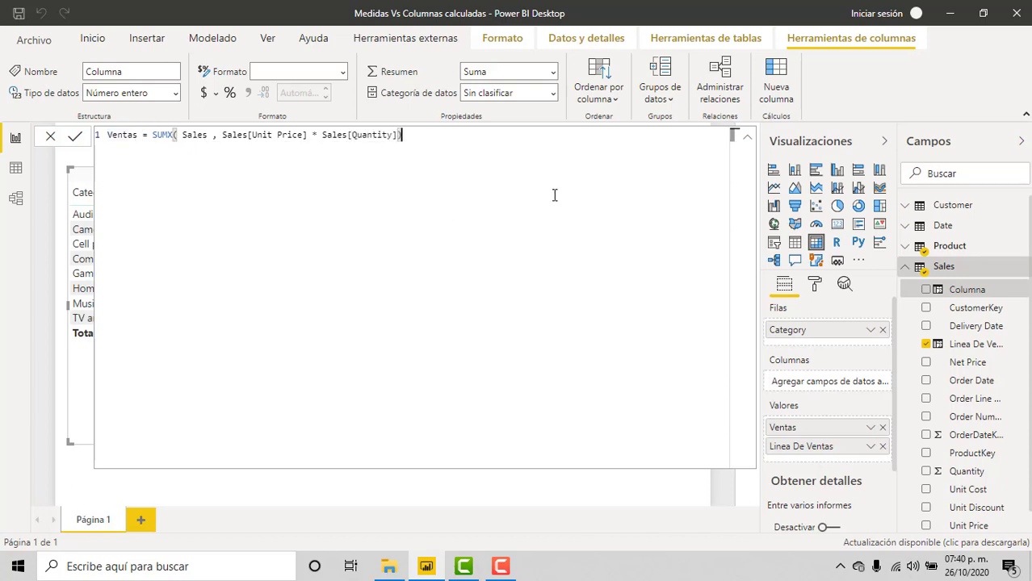
Name the new column Linea De Ventas 2 in its formula and commit the definition
left_click(143, 135)
key("BackSpace")
key("BackSpace")
key("BackSpace")
key("BackSpace")
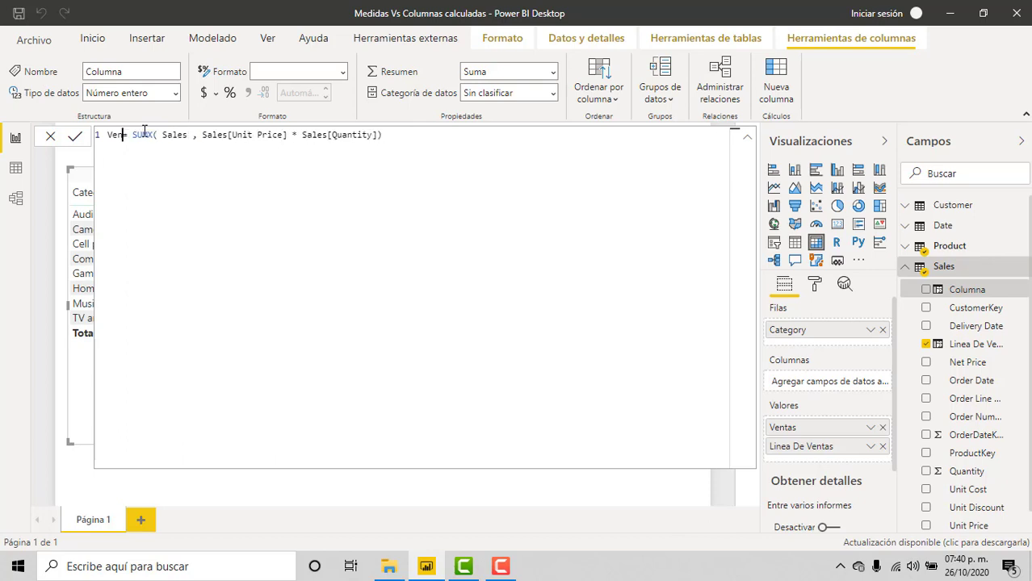
key("BackSpace")
key("BackSpace")
key("BackSpace")
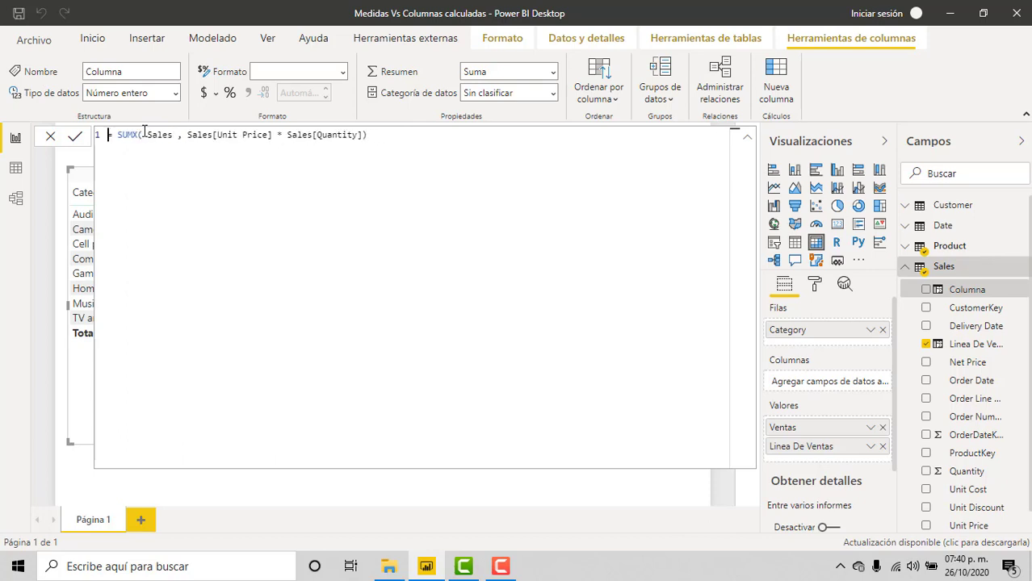
type("Line")
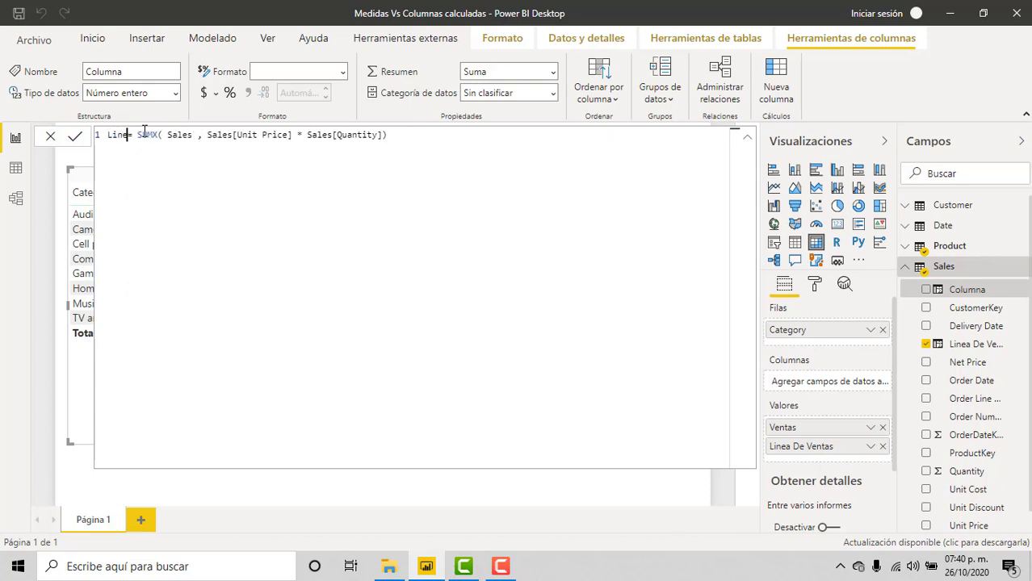
type("a De V")
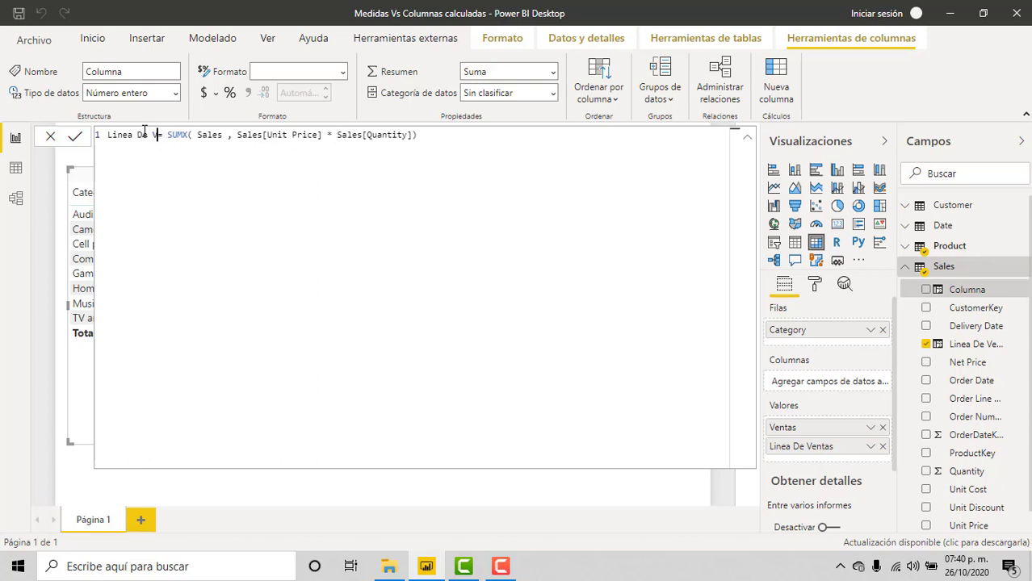
type("entas 2")
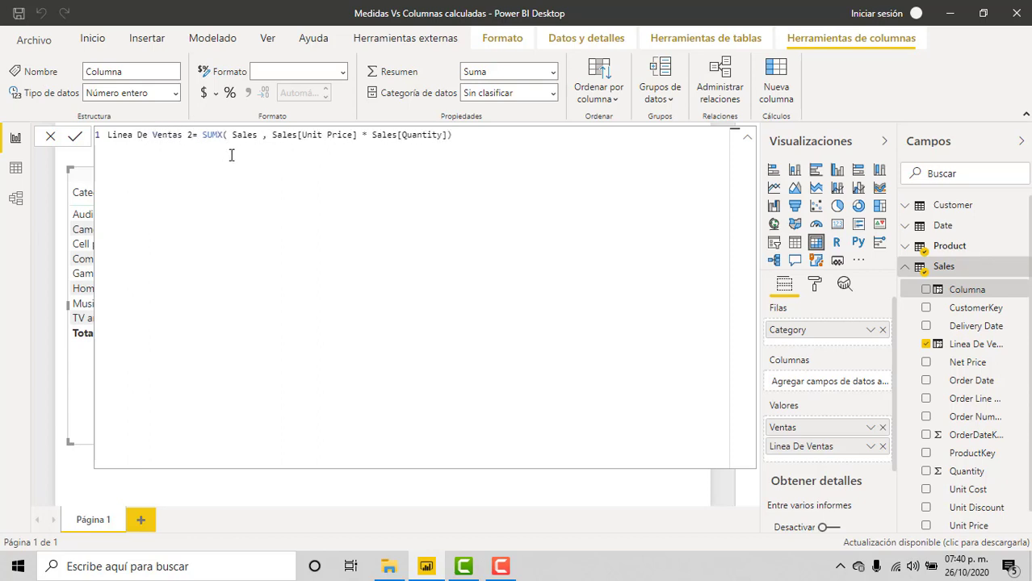
left_click(514, 141)
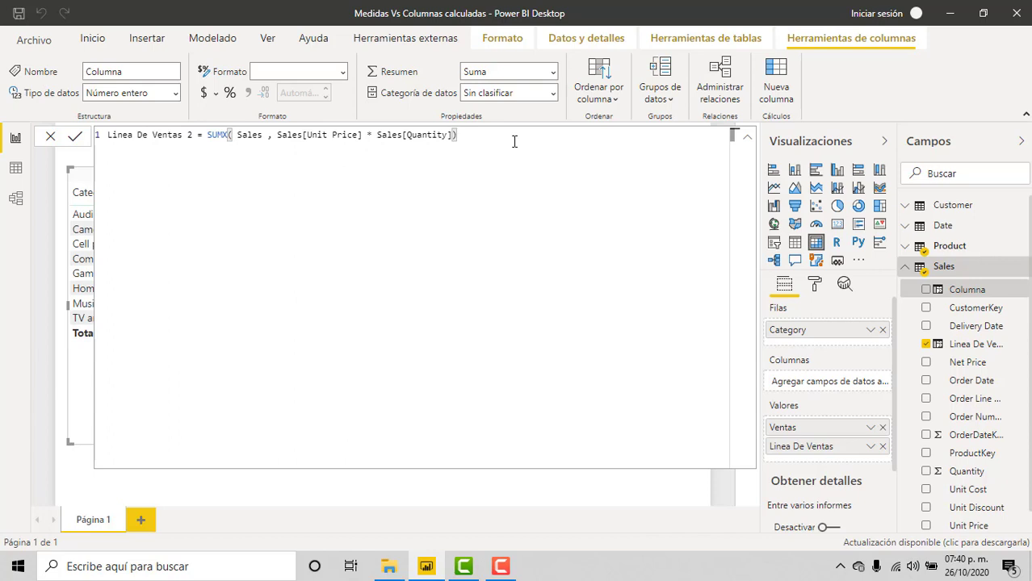
key("Return")
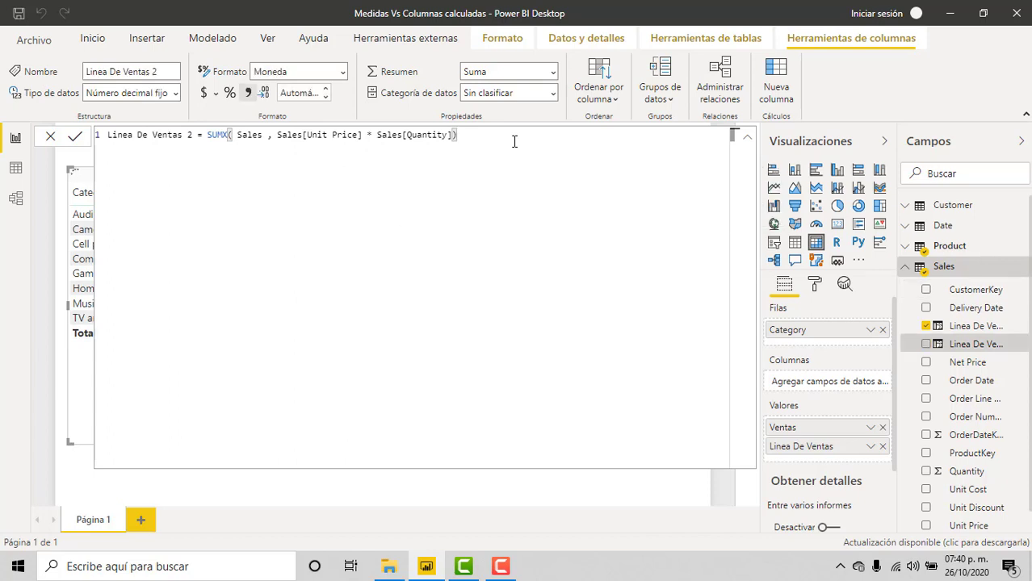
Widen the category matrix on the report page and add Linea De Ventas 2 to its values
left_click(748, 137)
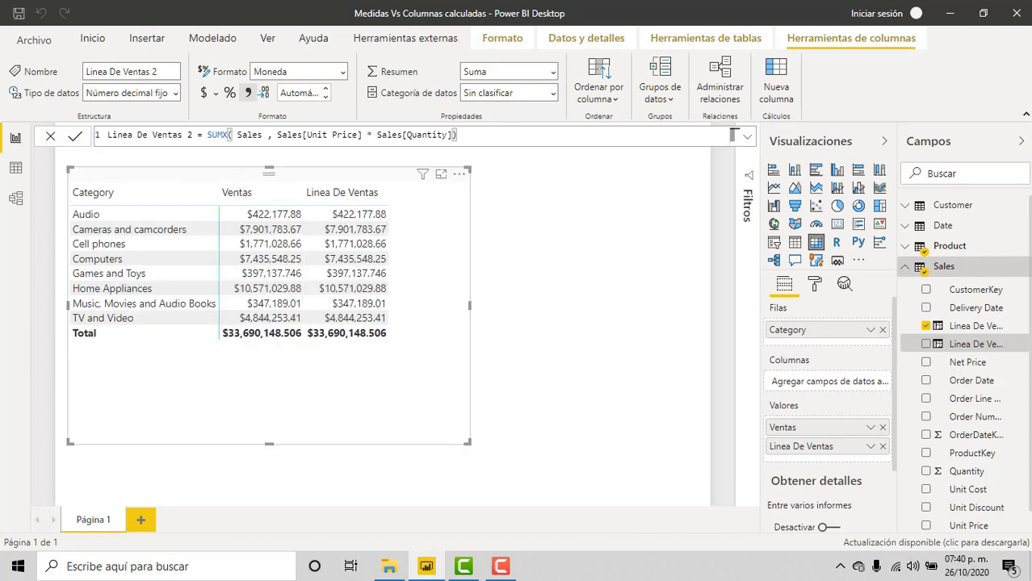
left_click_drag(469, 305, 581, 311)
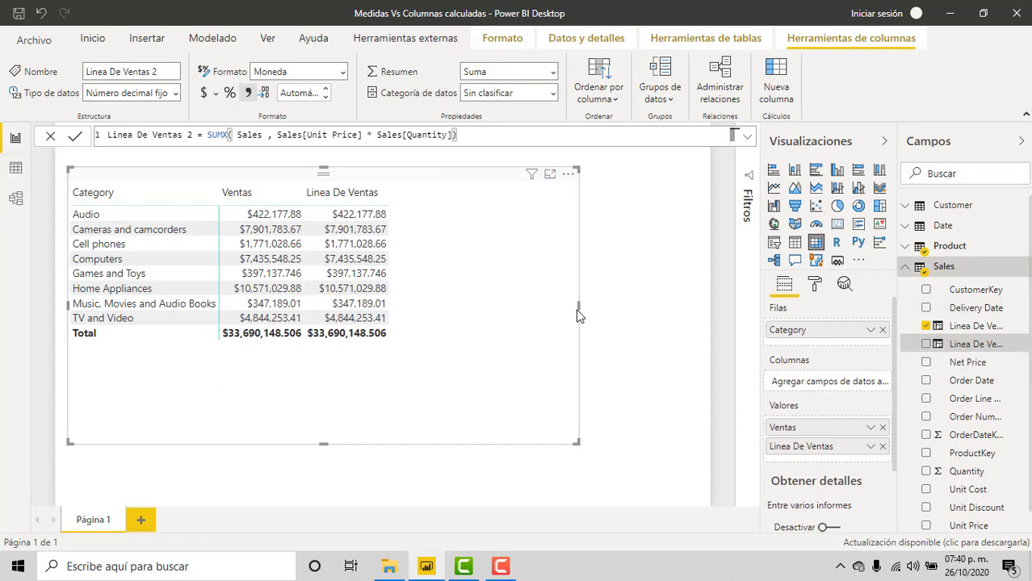
left_click_drag(979, 345, 454, 311)
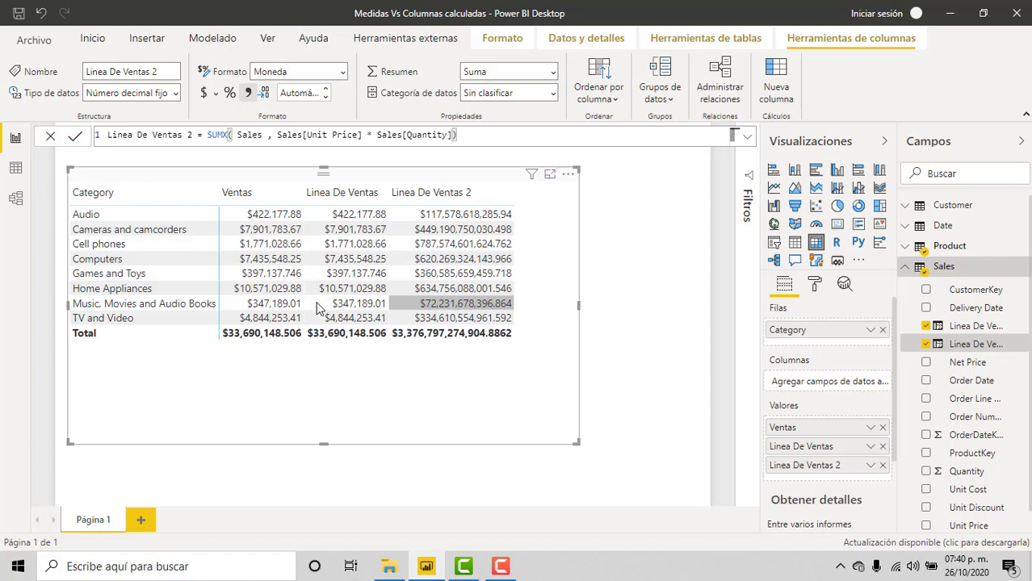
Examine the row values of Linea De Ventas 2 in the Sales table data and compare them with the report matrix
left_click(15, 167)
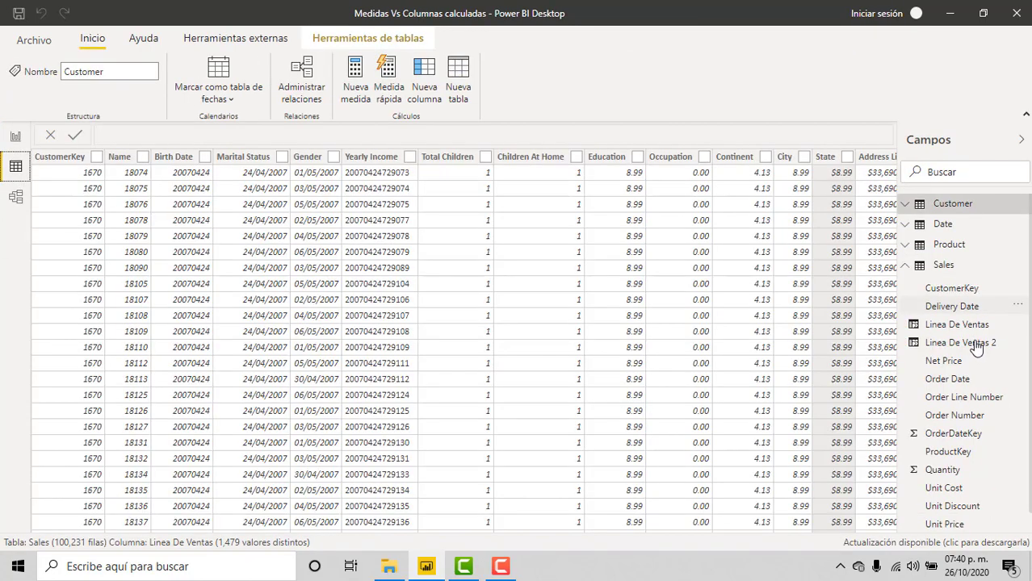
left_click(973, 345)
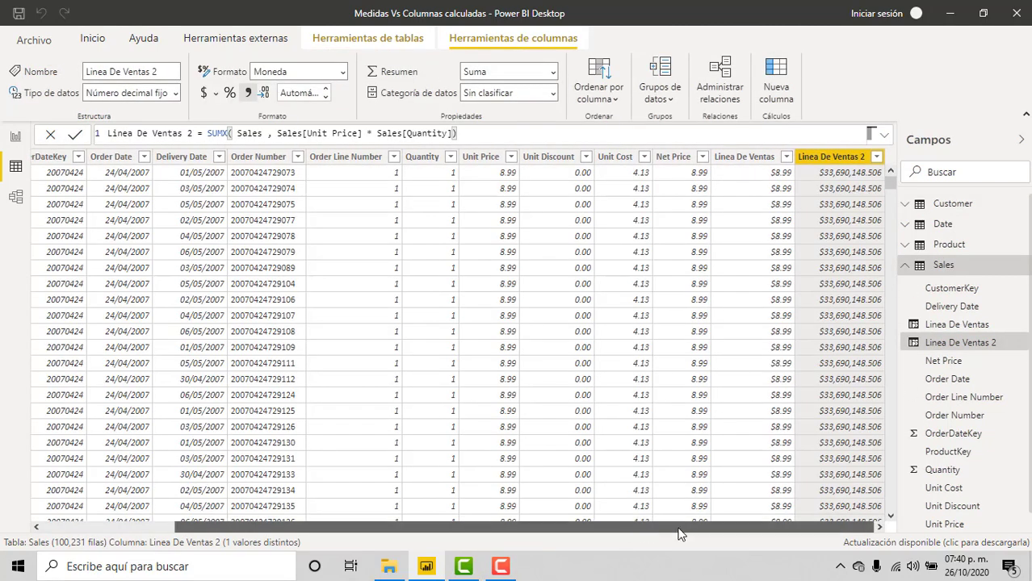
scroll(835, 408, "down", 5)
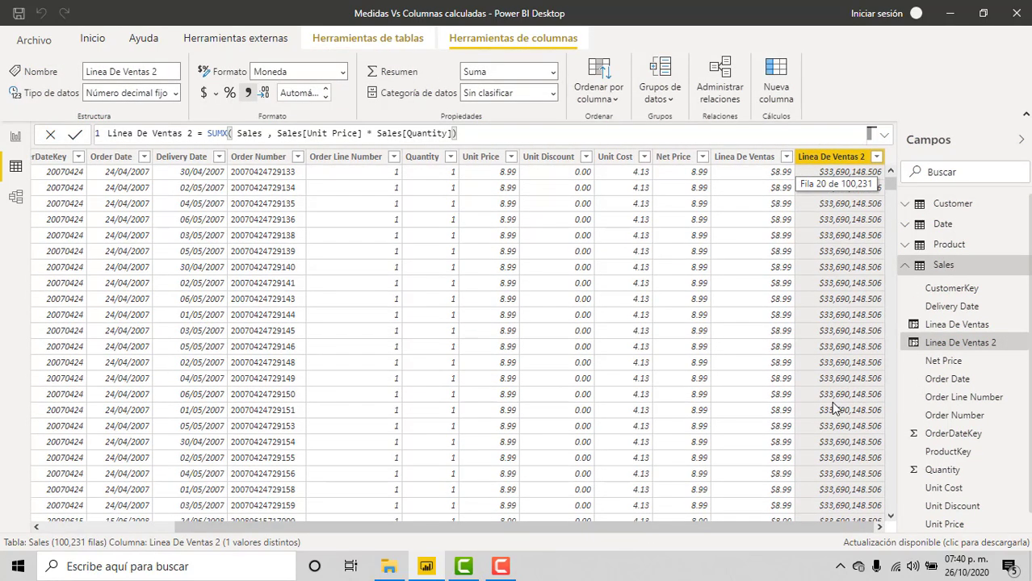
scroll(835, 408, "up", 5)
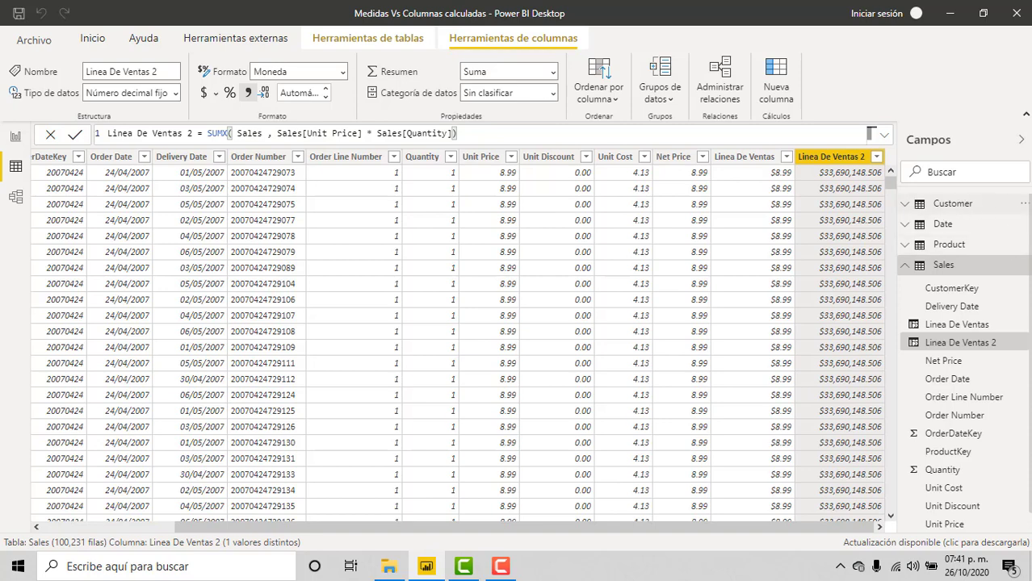
left_click(15, 137)
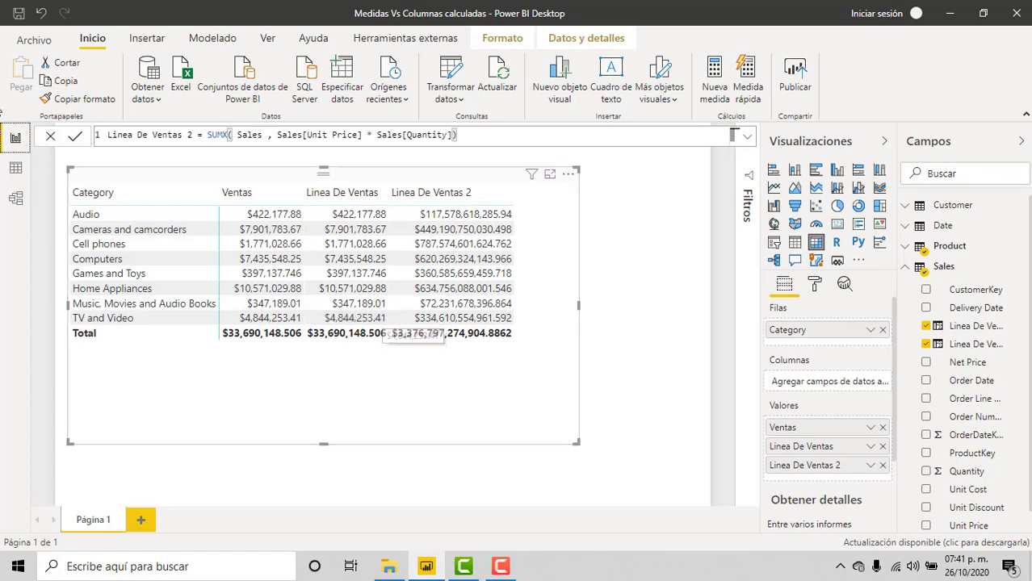
left_click(15, 167)
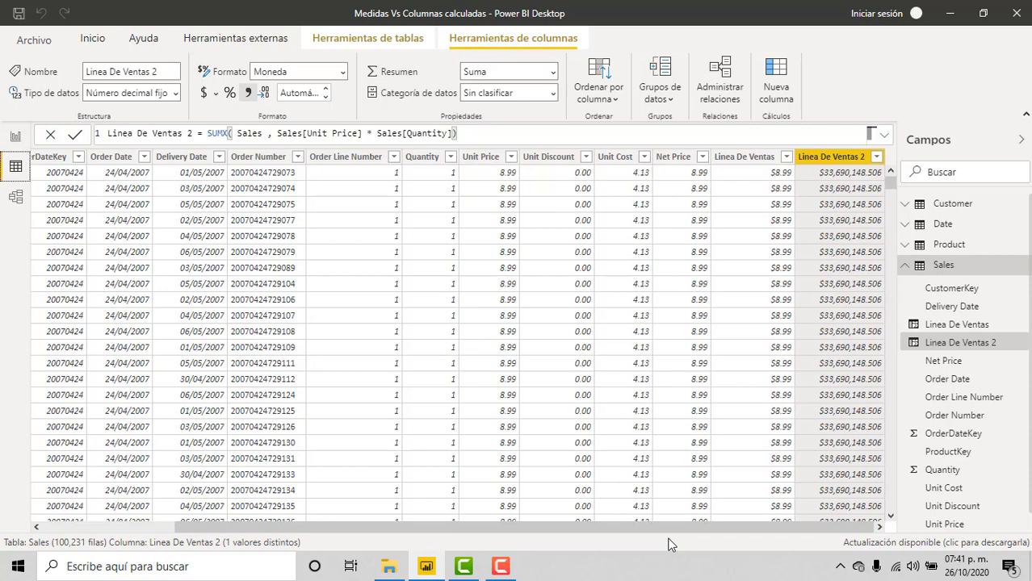
left_click(16, 137)
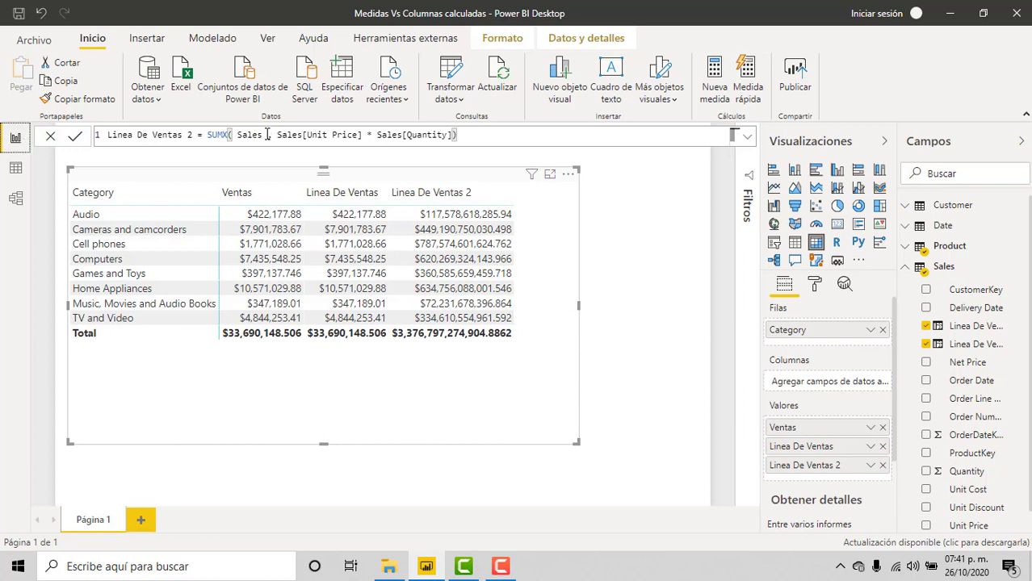
Remove the SUMX wrapper from Linea De Ventas 2 so its formula reads Sales[Unit Price] * Sales[Quantity]
left_click_drag(268, 135, 227, 134)
key("BackSpace")
key("BackSpace")
key("BackSpace")
key("BackSpace")
key("BackSpace")
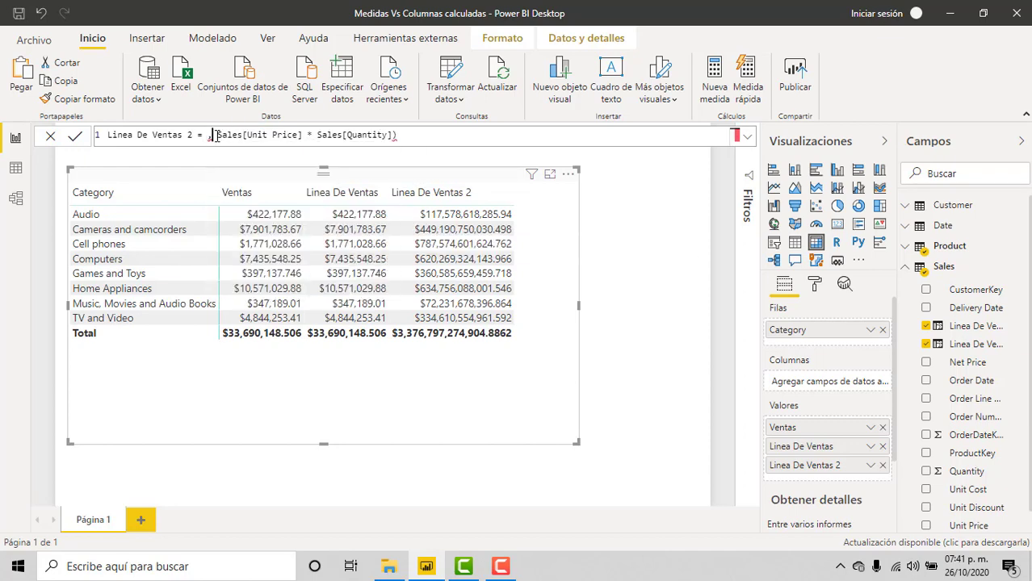
key("BackSpace")
left_click(401, 135)
key("BackSpace")
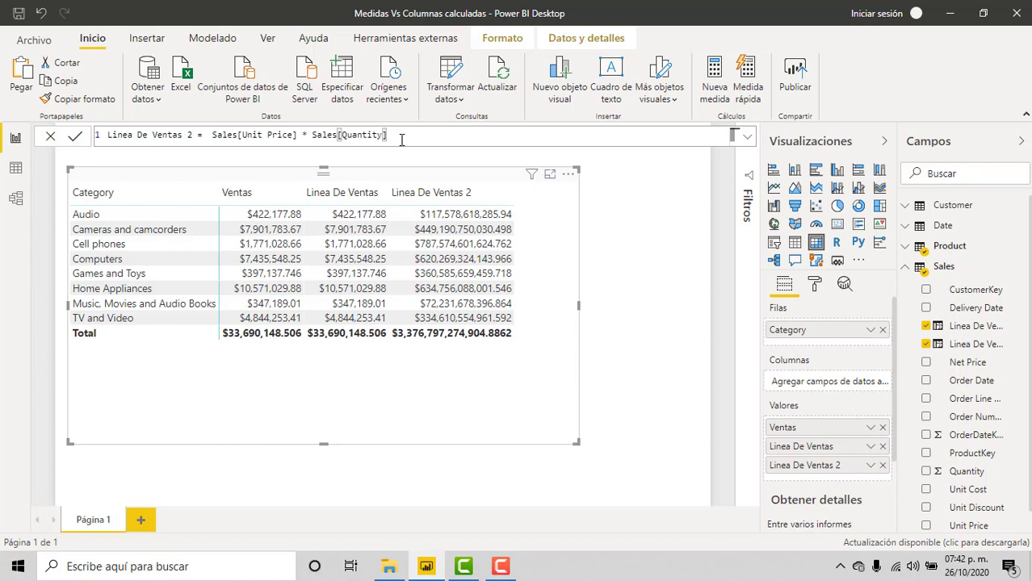
key("Return")
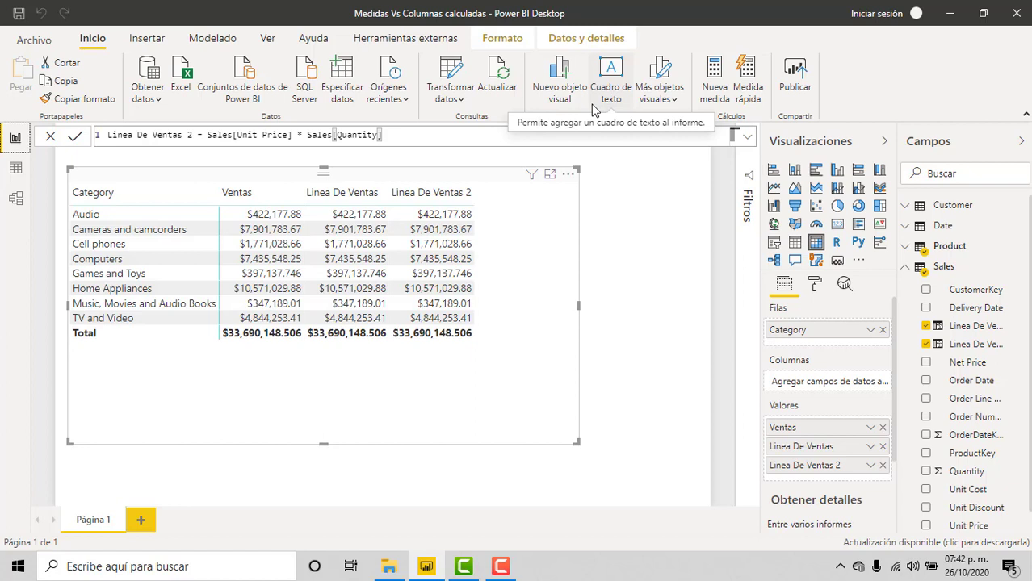
Copy the Linea De Ventas 2 formula into a new measure, including the expression Sales[Unit Price] * Sales[Quantity]
left_click_drag(384, 135, 104, 135)
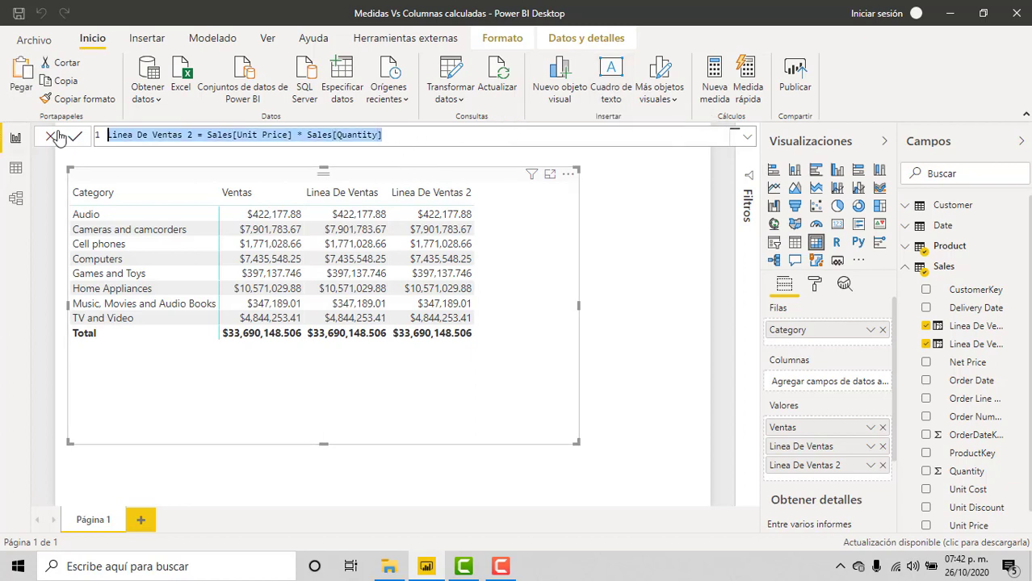
left_click(714, 83)
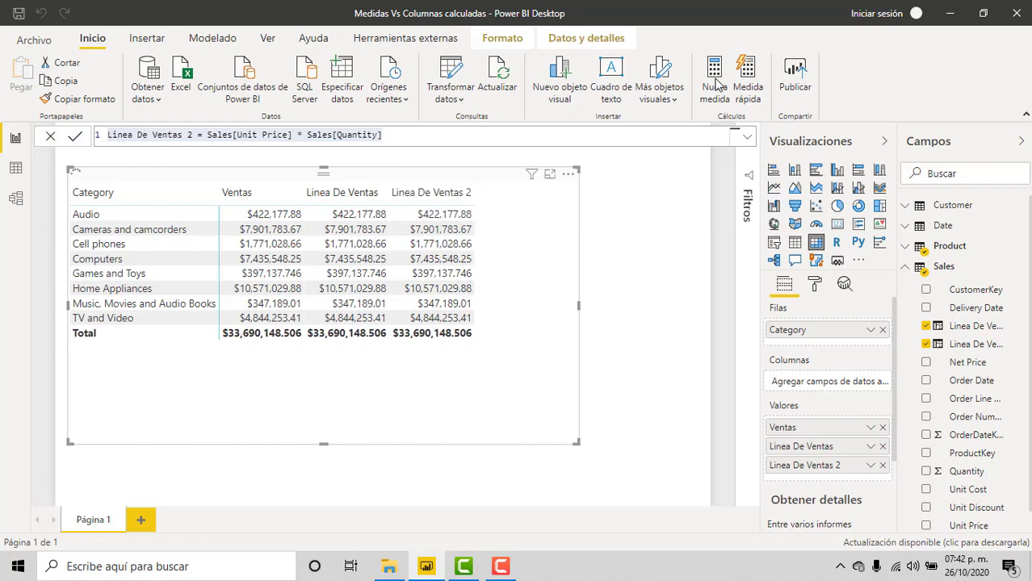
left_click(715, 82)
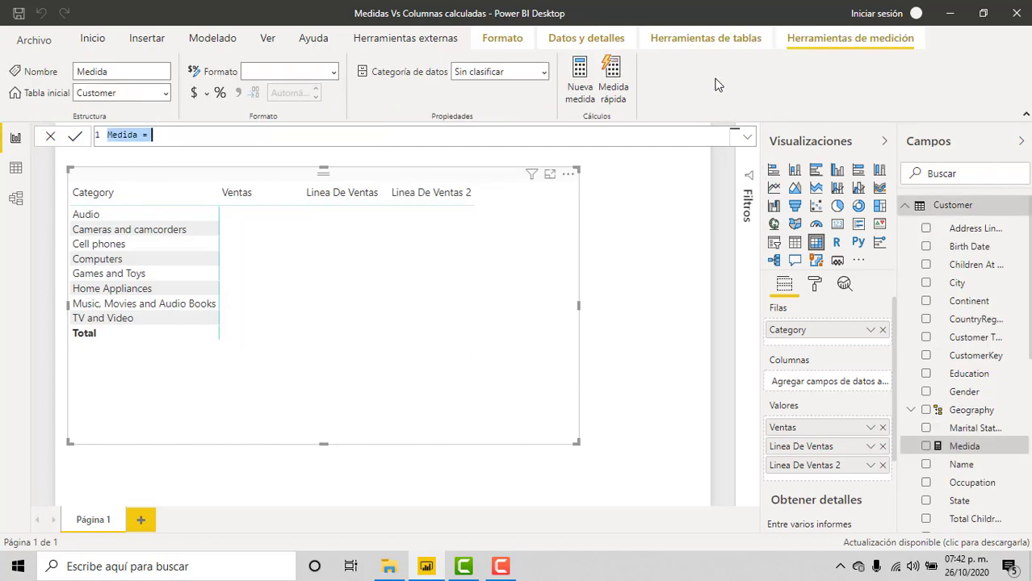
left_click(746, 137)
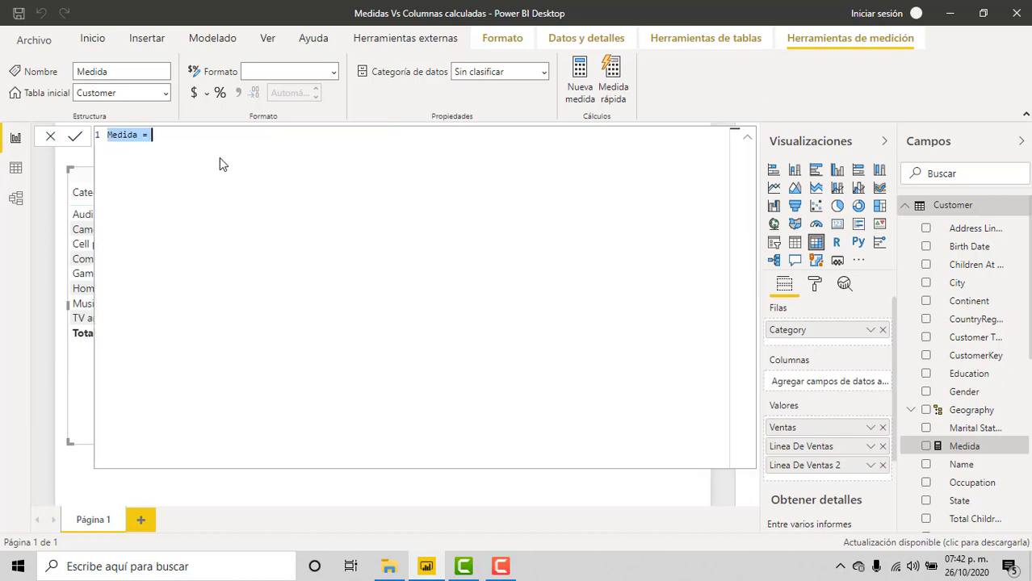
type("Linea De Ventas 3 = Sales[Unit Price] * Sales[Quantity]")
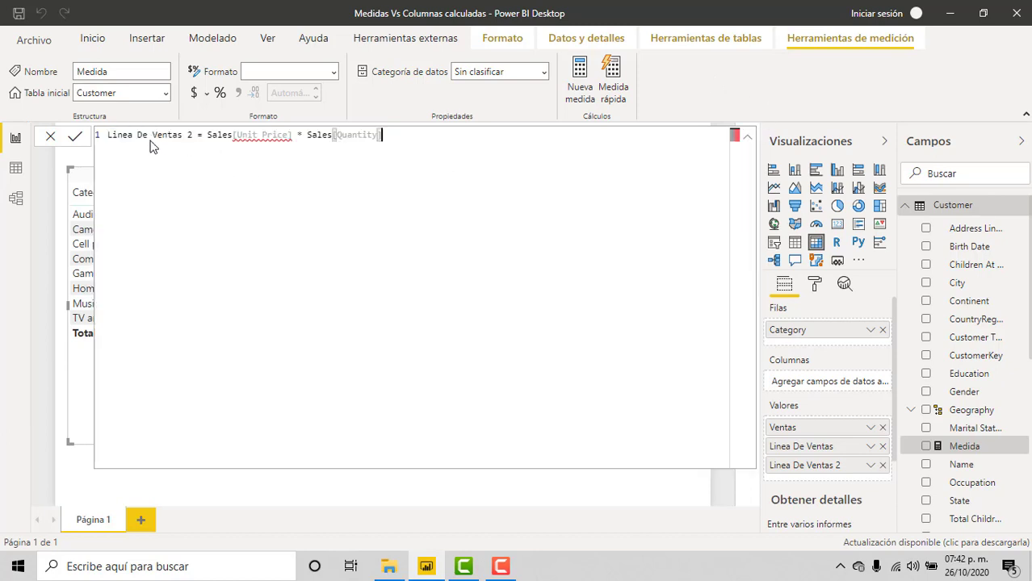
Shorten the new measure's name to Ventas 2 in its formula and commit the definition
left_click(192, 135)
key("BackSpace")
type("2")
left_click_drag(149, 135, 31, 135)
key("BackSpace")
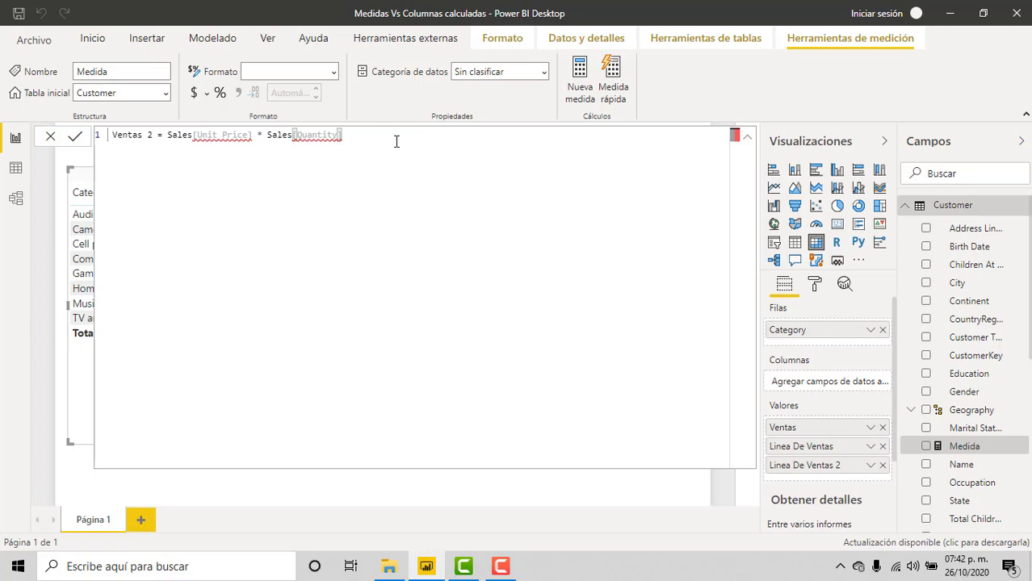
key("Return")
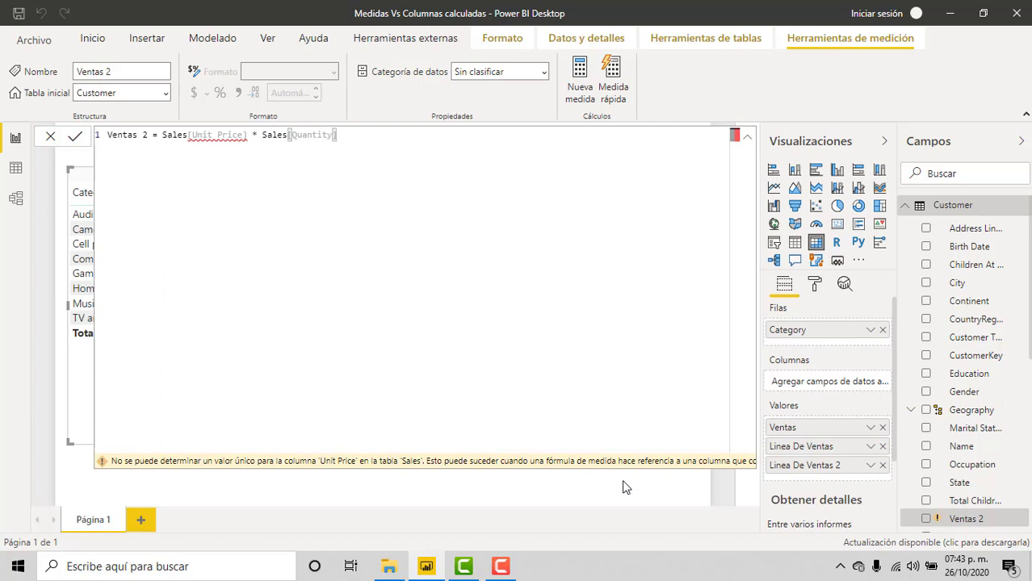
Wrap the Ventas 2 expression in SUMX over the Sales table, giving SUMX(Sales, Sales[Unit Price] * Sales[Quantity]), and commit it
left_click(156, 135)
type("sumx(")
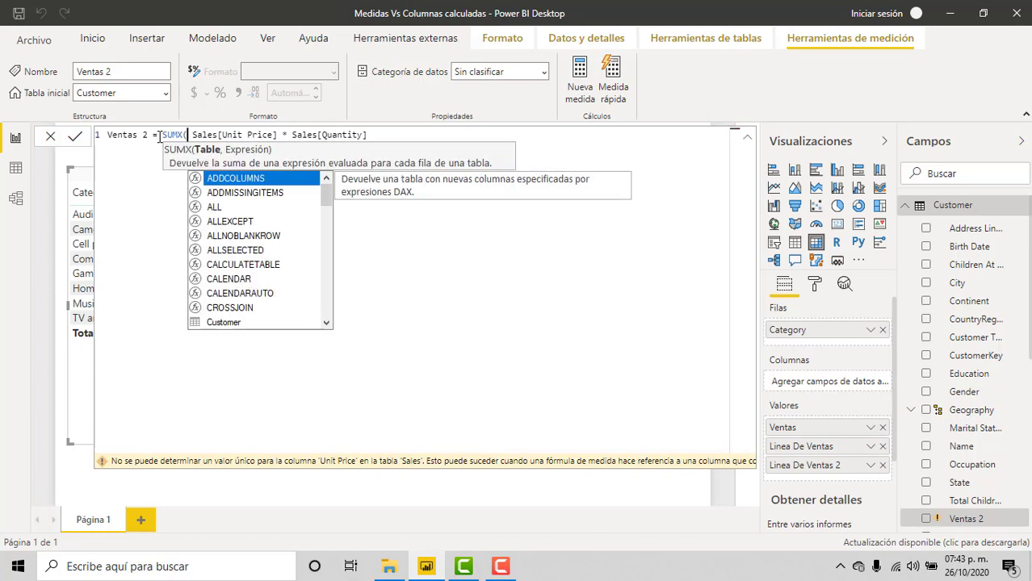
type(" sa")
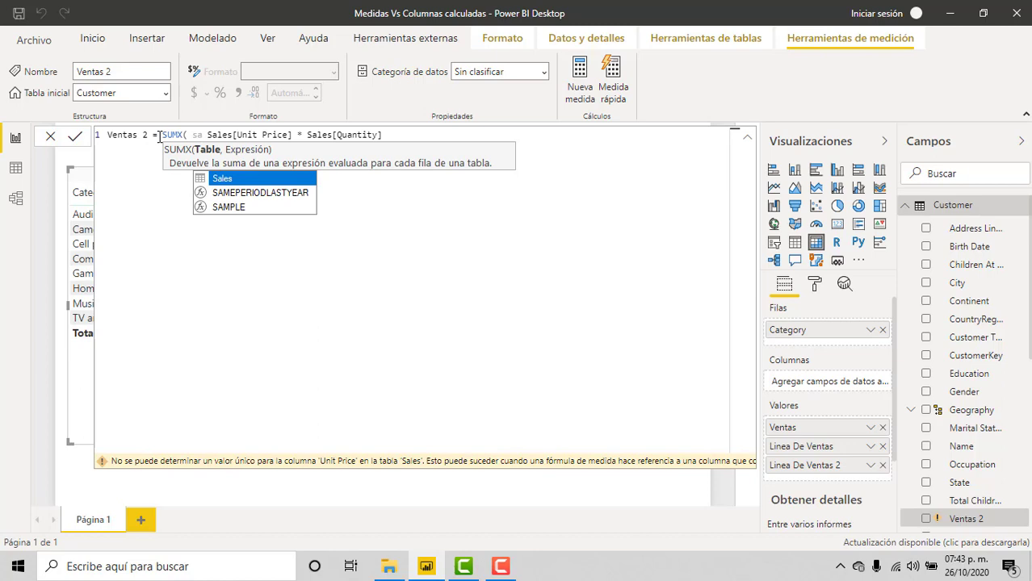
key("Tab")
type(",")
left_click(439, 135)
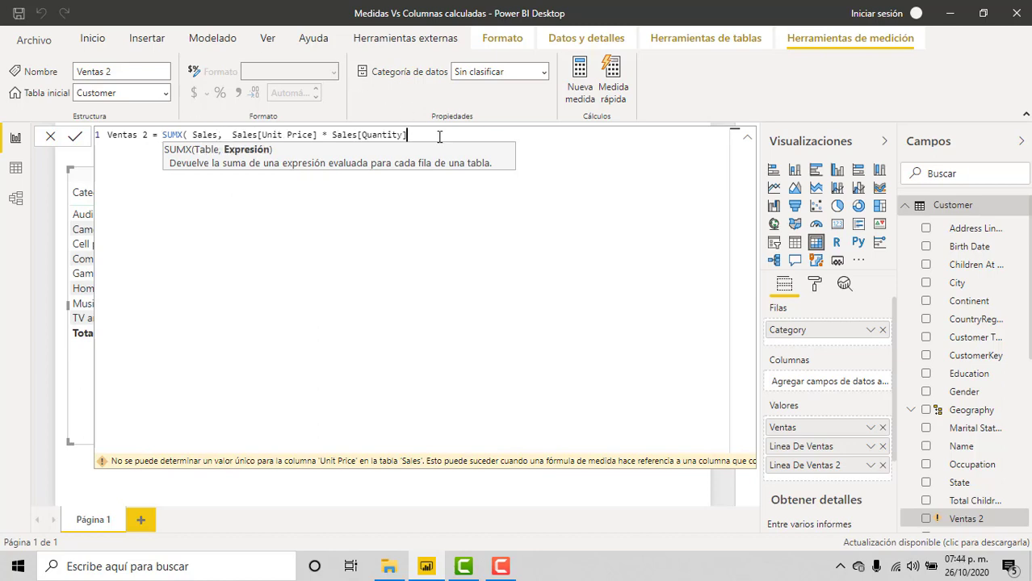
type(")")
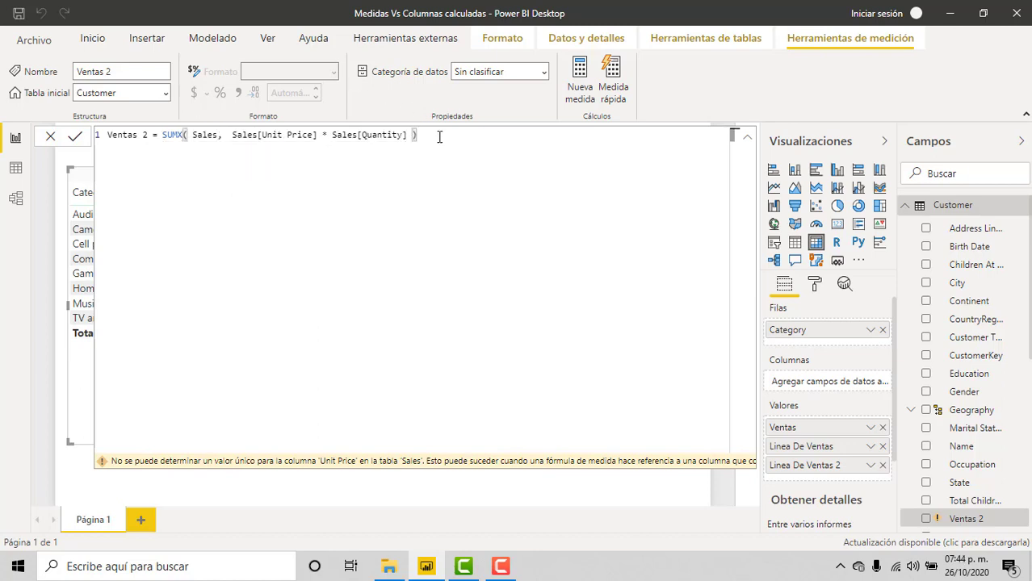
key("Return")
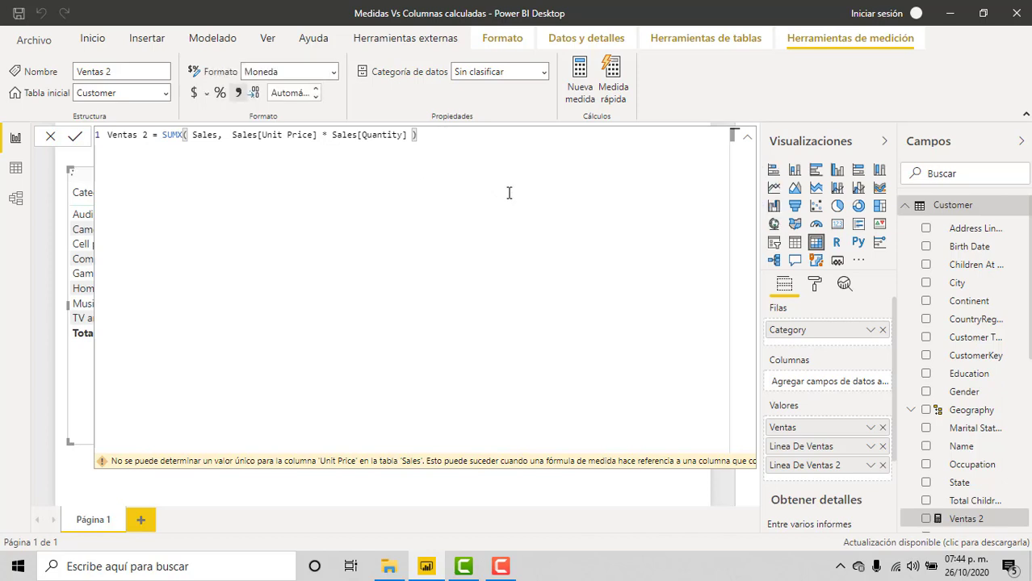
Collapse the formula editor, add the Ventas 2 measure to the category matrix's values, and widen the matrix
left_click(747, 137)
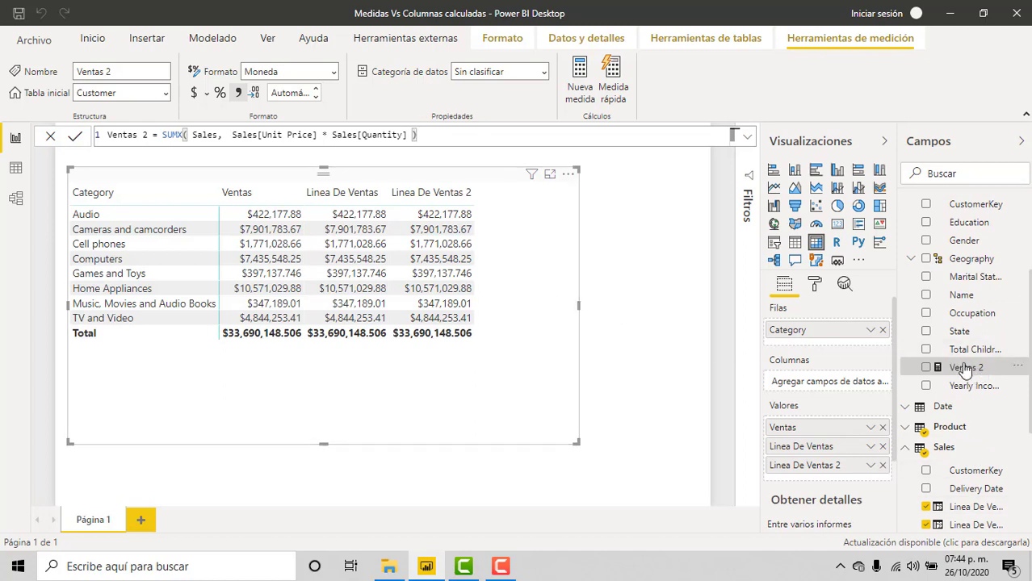
left_click_drag(965, 368, 491, 321)
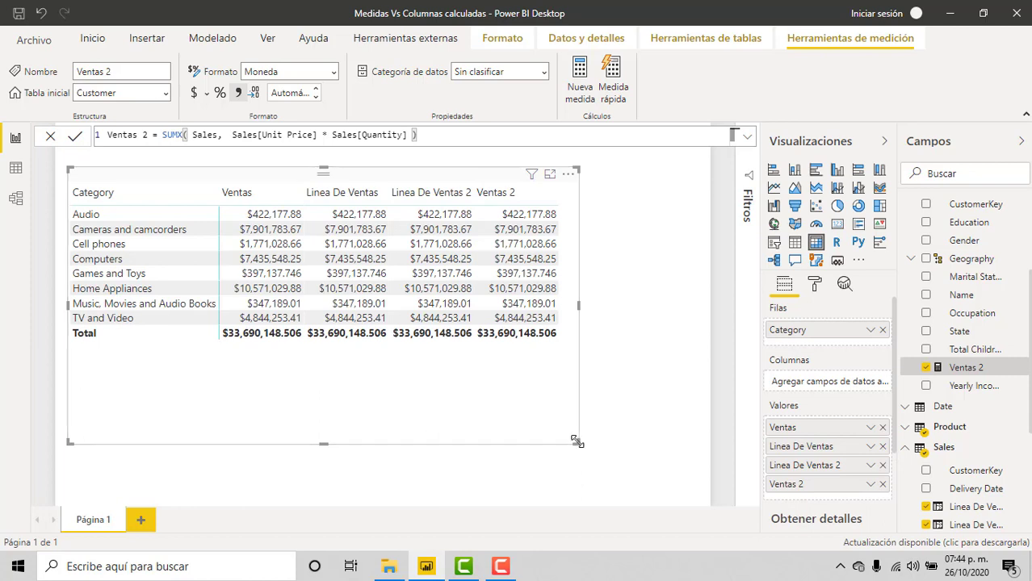
left_click_drag(579, 443, 674, 416)
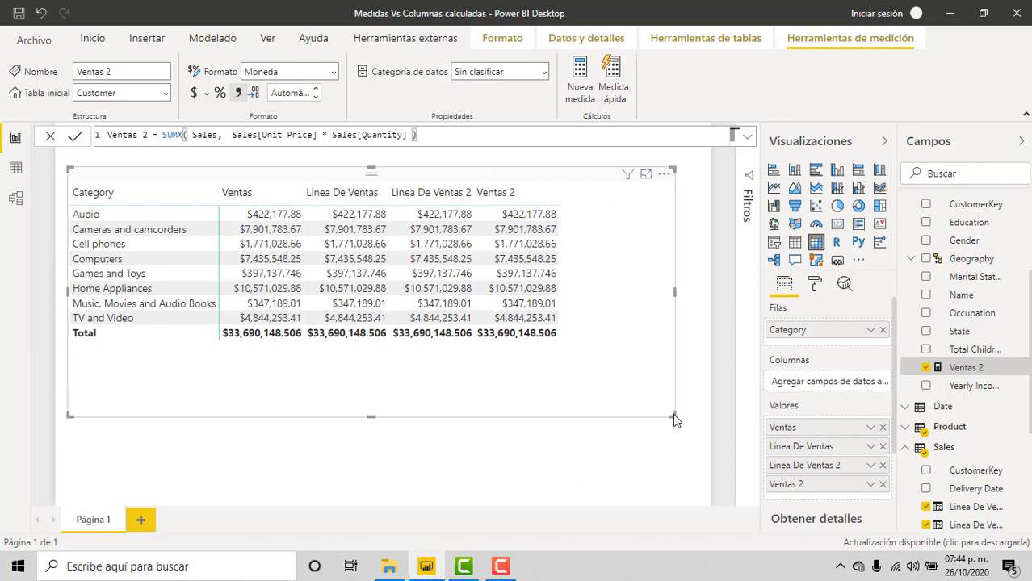